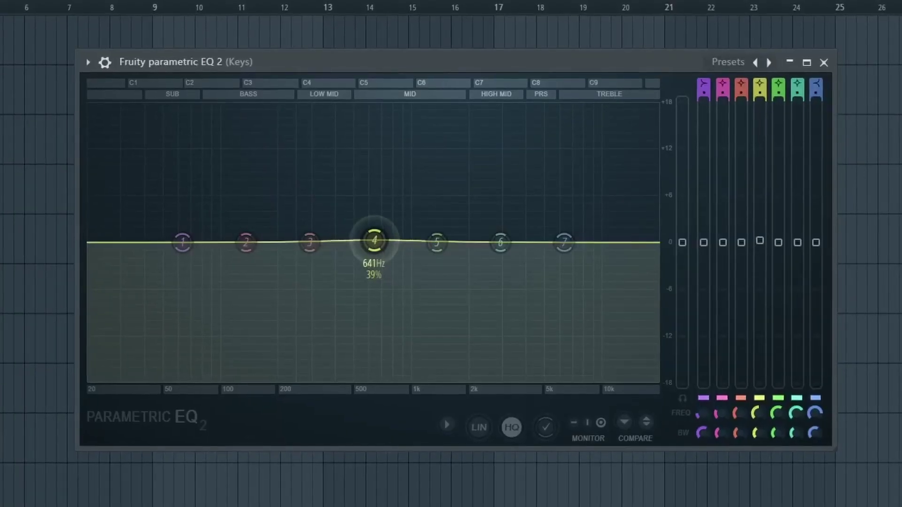
{"action": "left_click_drag", "start_coordinate": [532, 236], "coordinate": [532, 195]}
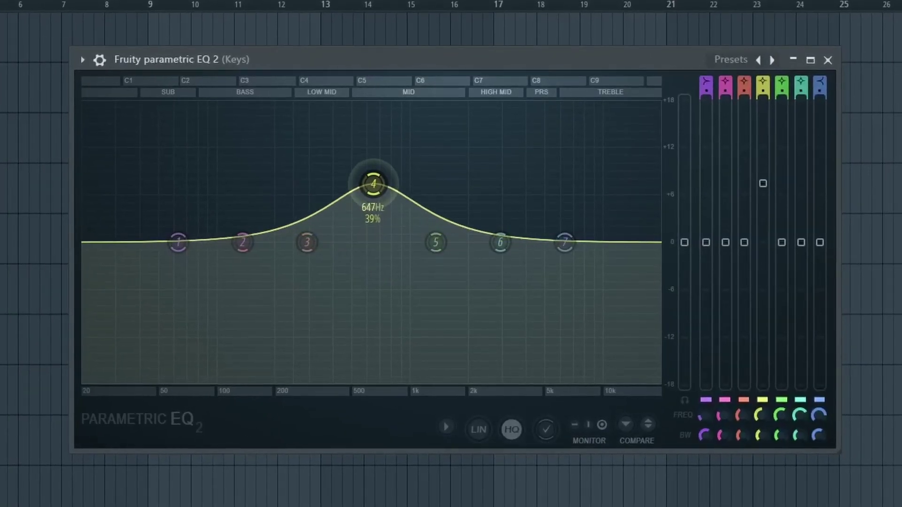
{"action": "left_click_drag", "start_coordinate": [367, 178], "coordinate": [371, 300]}
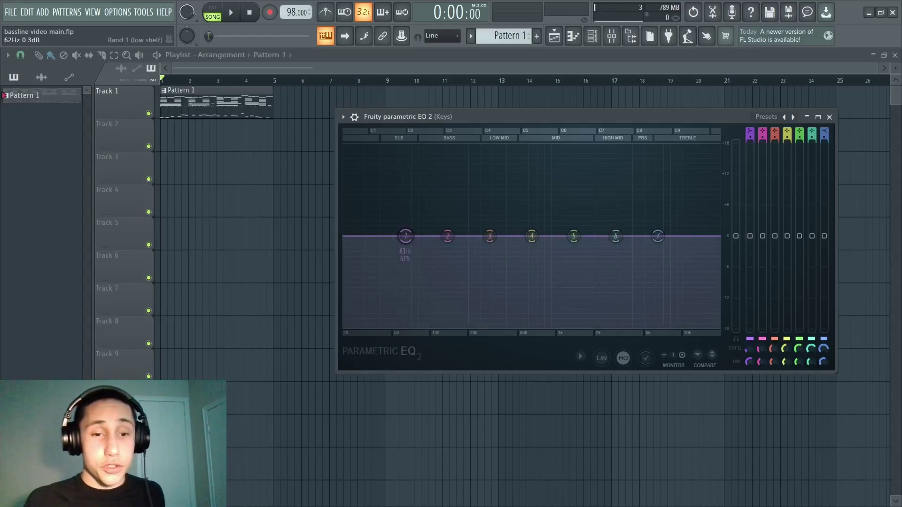
{"action": "left_click_drag", "start_coordinate": [406, 236], "coordinate": [462, 326]}
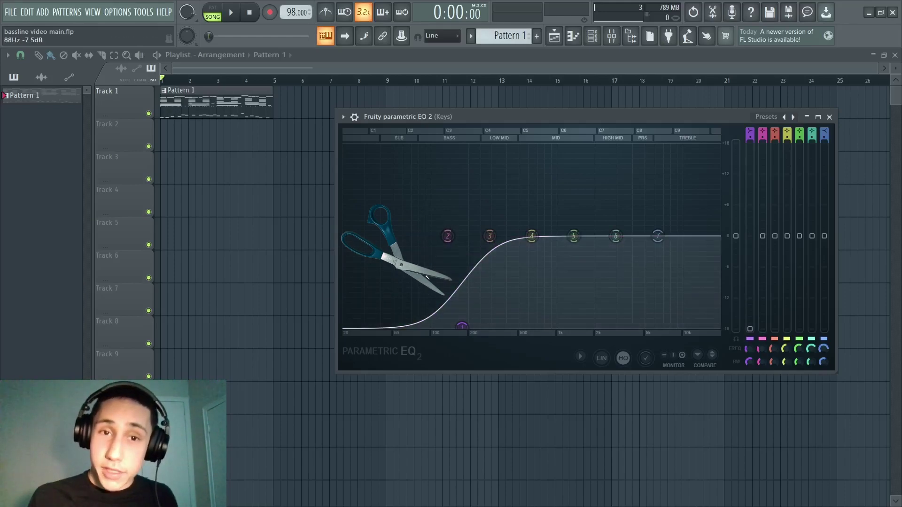
{"action": "key", "text": "ctrl+z"}
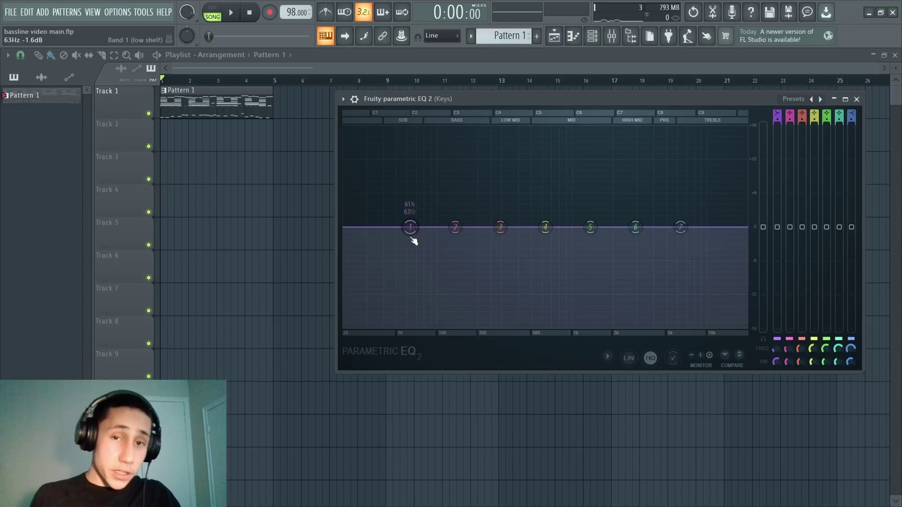
{"action": "left_click_drag", "start_coordinate": [409, 233], "coordinate": [510, 325]}
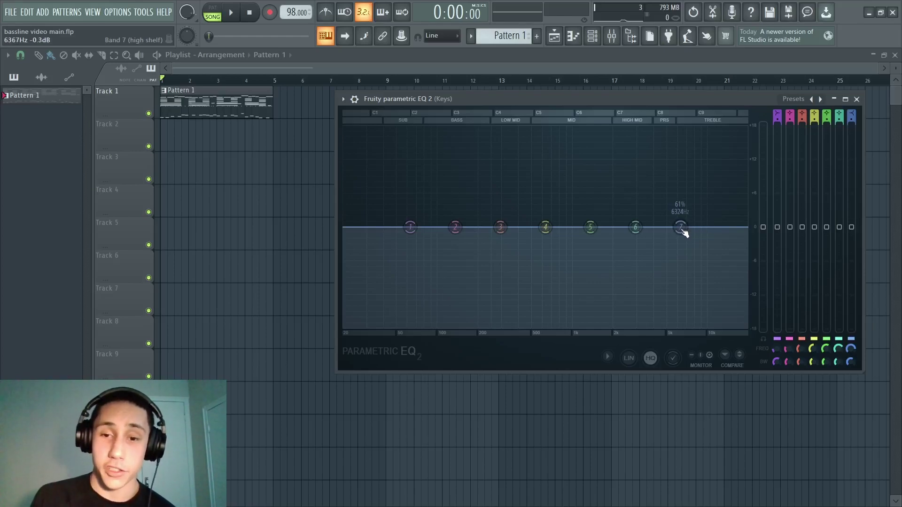
Step: Drag band 7 into a low-pass cut and play it back, moving the rolloff from about 5.5 kHz down to 3.3 kHz
{"action": "left_click_drag", "start_coordinate": [681, 227], "coordinate": [583, 327]}
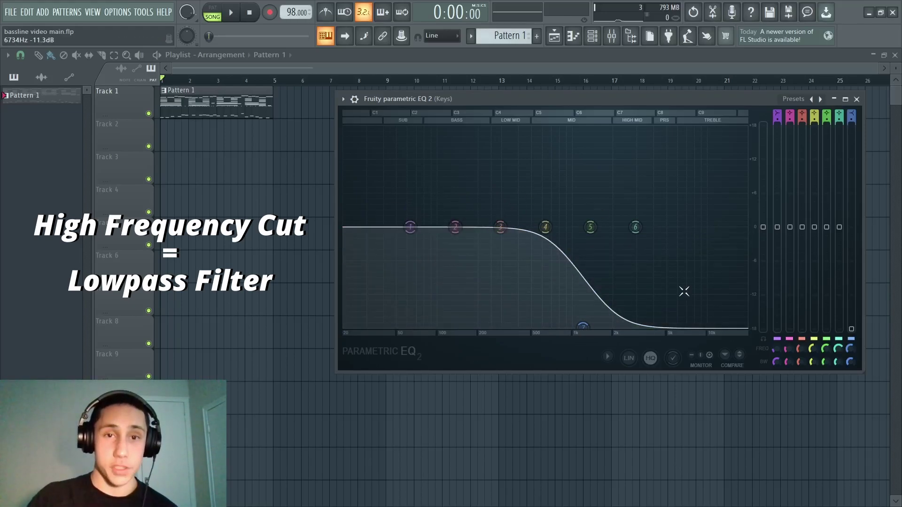
{"action": "key", "text": "space"}
{"action": "left_click_drag", "start_coordinate": [583, 326], "coordinate": [672, 261]}
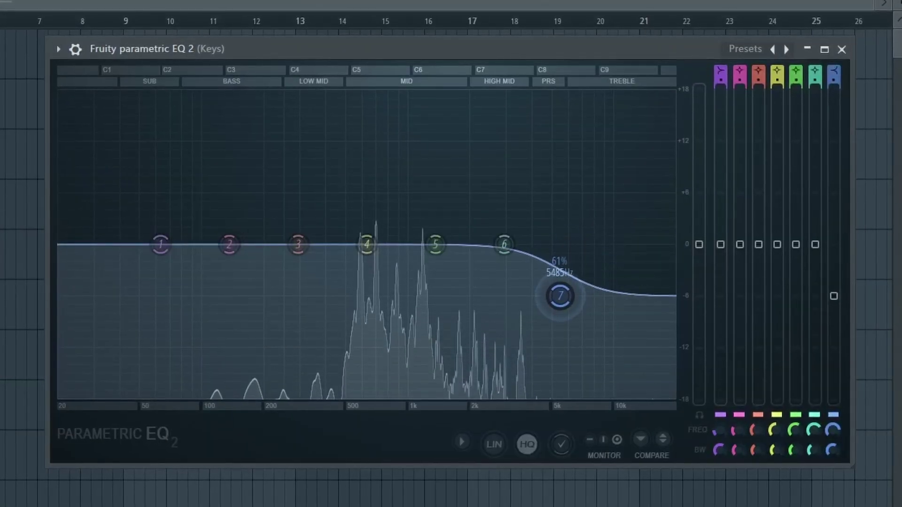
{"action": "left_click_drag", "start_coordinate": [560, 296], "coordinate": [373, 399]}
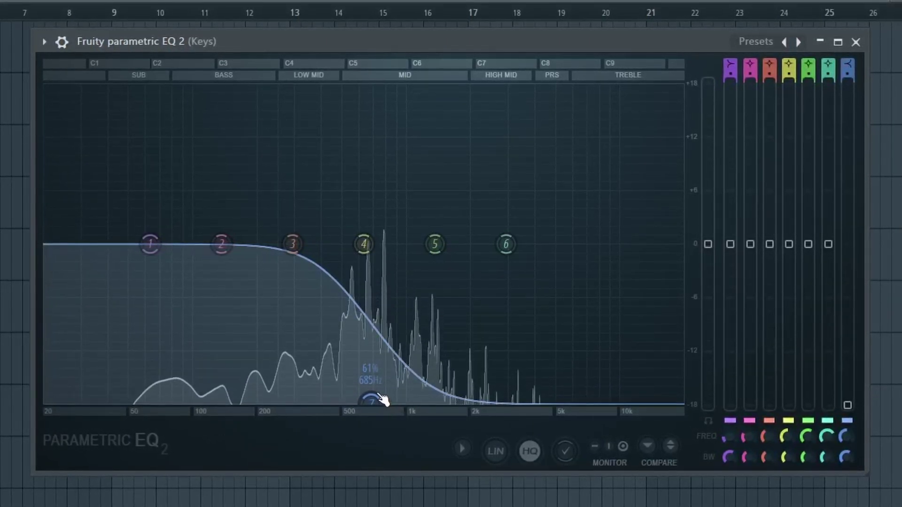
{"action": "key", "text": "space"}
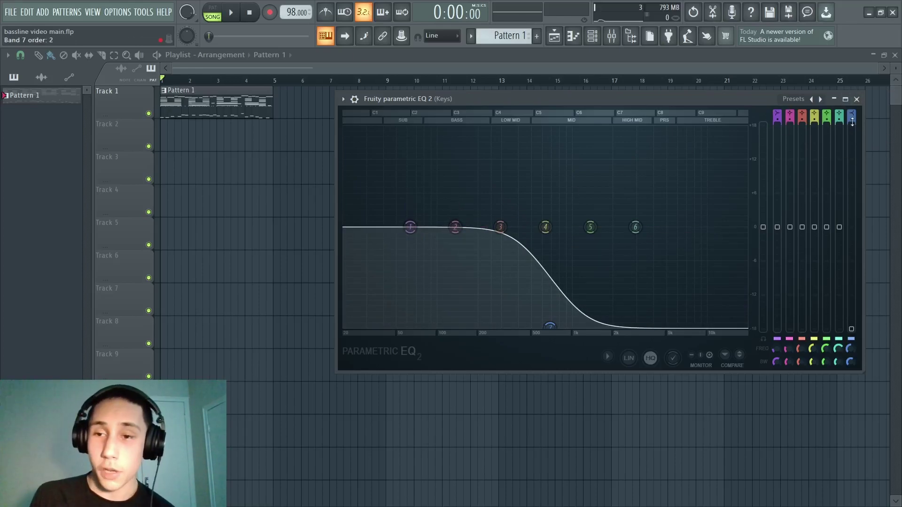
Step: Cycle band 7 through filter slopes and band types, then set its low-pass cutoff to about 6.8 kHz
{"action": "scroll", "coordinate": [855, 120], "scroll_direction": "up", "scroll_amount": 5}
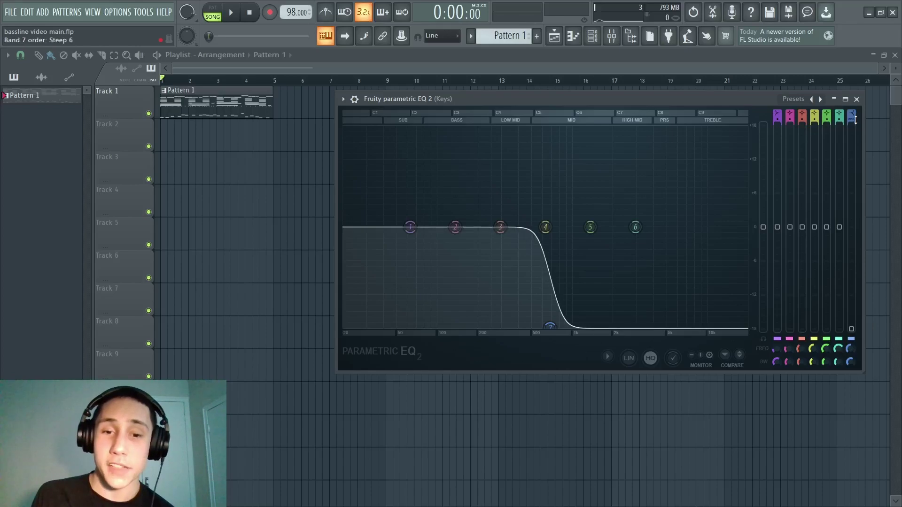
{"action": "scroll", "coordinate": [855, 120], "scroll_direction": "down", "scroll_amount": 3}
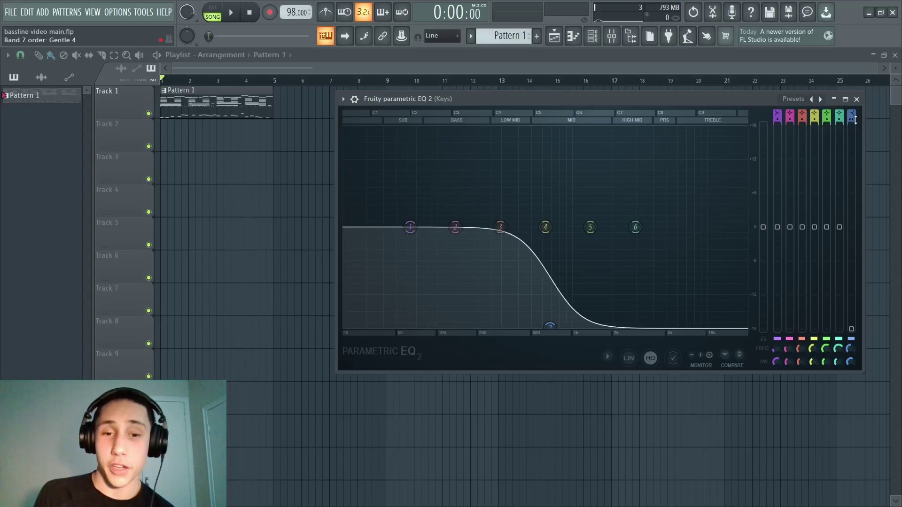
{"action": "scroll", "coordinate": [856, 120], "scroll_direction": "down", "scroll_amount": 2}
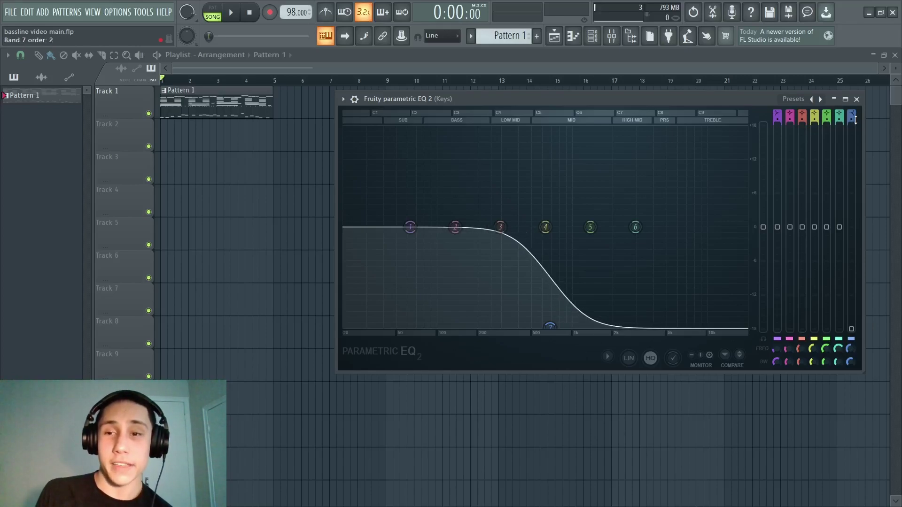
{"action": "scroll", "coordinate": [855, 119], "scroll_direction": "up", "scroll_amount": 3}
{"action": "scroll", "coordinate": [856, 120], "scroll_direction": "up", "scroll_amount": 2}
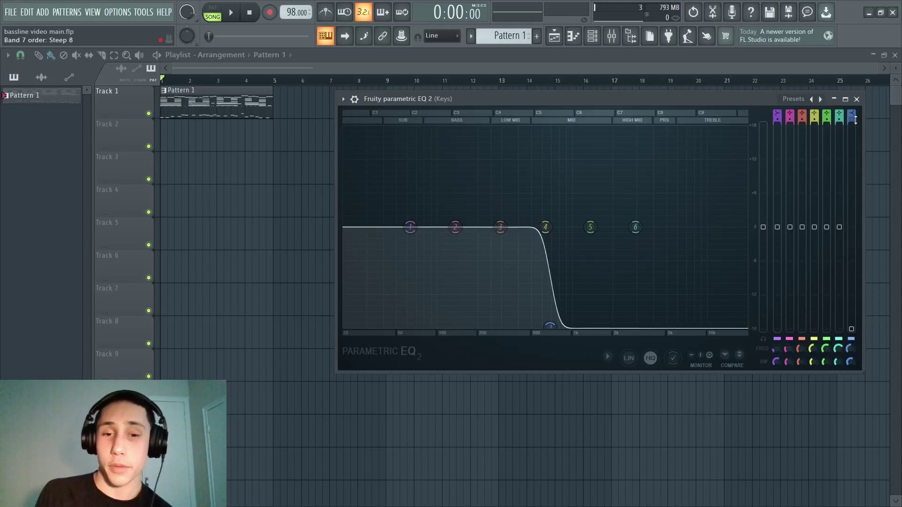
{"action": "scroll", "coordinate": [855, 120], "scroll_direction": "up", "scroll_amount": 1}
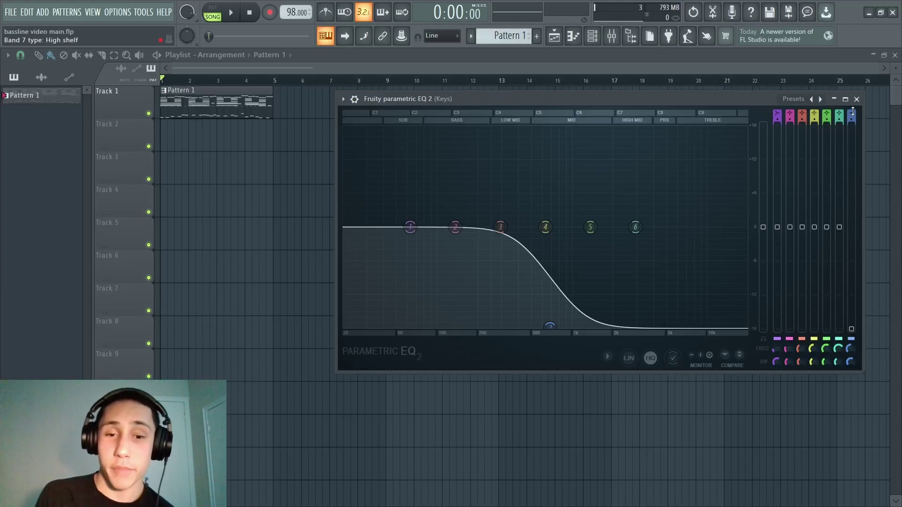
{"action": "scroll", "coordinate": [853, 111], "scroll_direction": "up", "scroll_amount": 1}
{"action": "scroll", "coordinate": [853, 111], "scroll_direction": "up", "scroll_amount": 1}
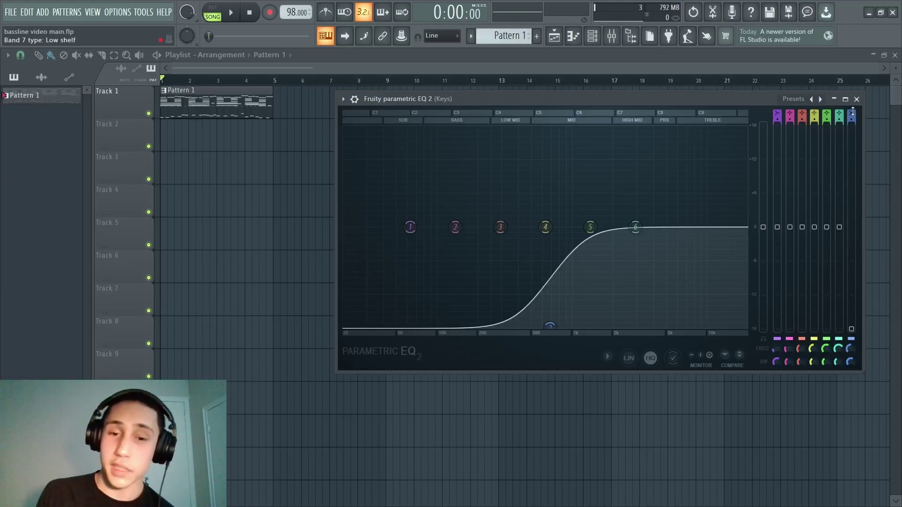
{"action": "scroll", "coordinate": [853, 111], "scroll_direction": "up", "scroll_amount": 1}
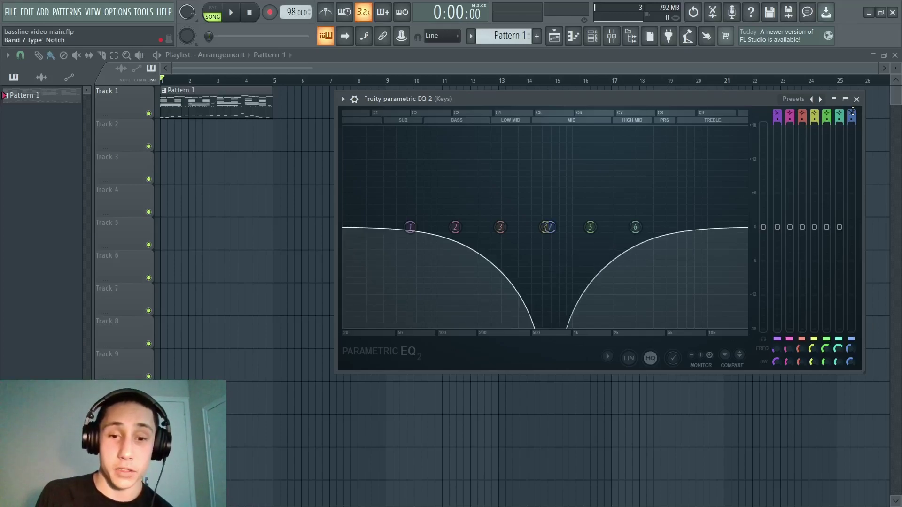
{"action": "scroll", "coordinate": [852, 111], "scroll_direction": "up", "scroll_amount": 2}
{"action": "scroll", "coordinate": [855, 114], "scroll_direction": "up", "scroll_amount": 4}
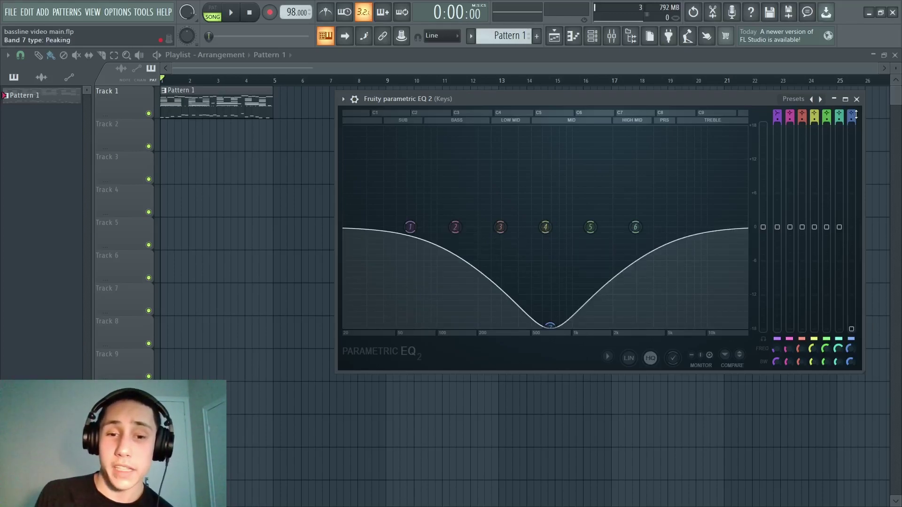
{"action": "scroll", "coordinate": [856, 114], "scroll_direction": "up", "scroll_amount": 1}
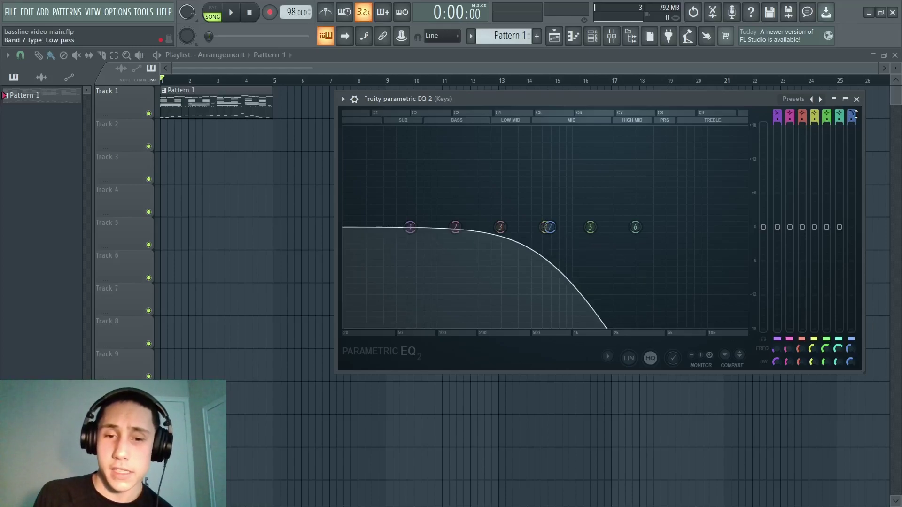
{"action": "left_click_drag", "start_coordinate": [549, 227], "coordinate": [685, 227]}
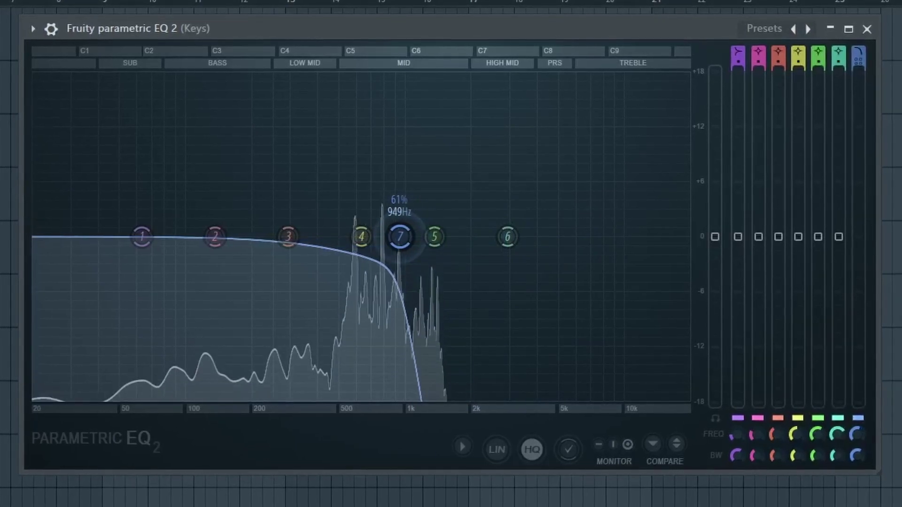
Step: Scroll band 7's slope handle to change its filter steepness
{"action": "scroll", "coordinate": [864, 59], "scroll_direction": "down", "scroll_amount": 2}
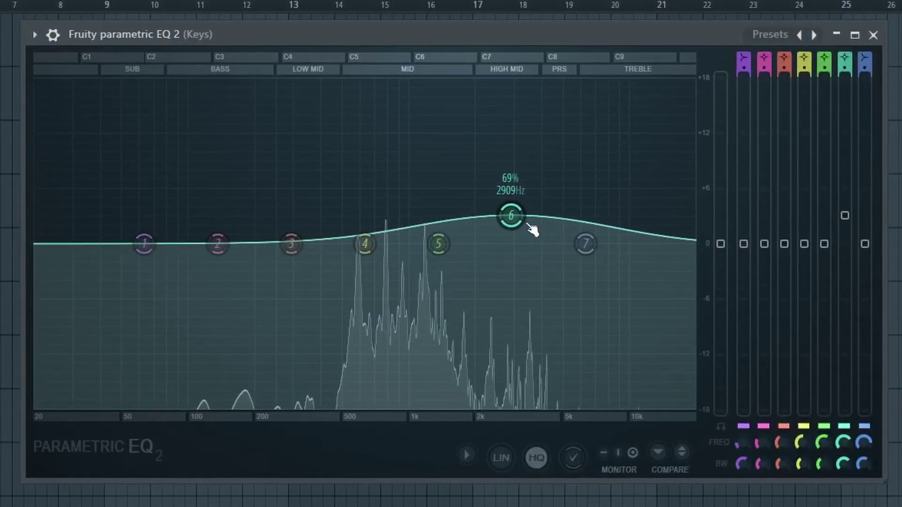
Step: Lower band 6 to about +1.5 dB and add a small band 2 boost near 133 Hz, adjusting its width
{"action": "left_click_drag", "start_coordinate": [511, 216], "coordinate": [514, 240]}
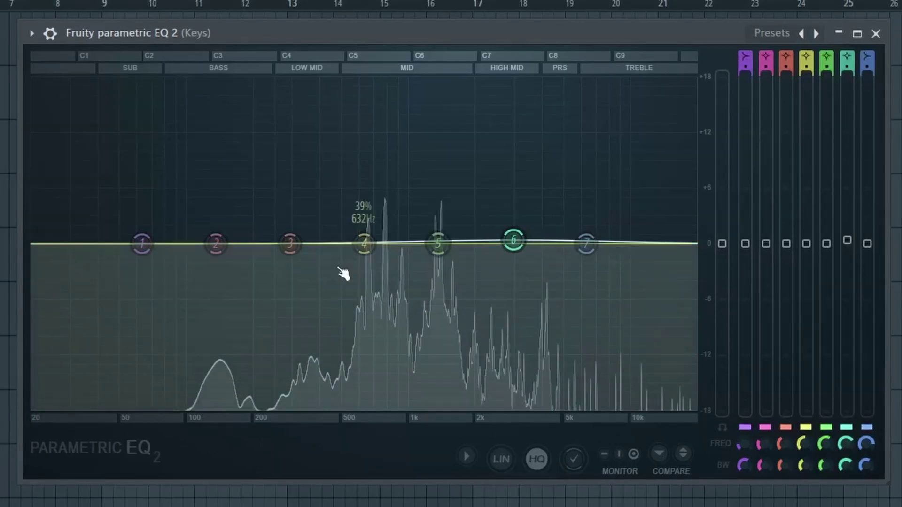
{"action": "left_click_drag", "start_coordinate": [215, 243], "coordinate": [182, 221]}
{"action": "scroll", "coordinate": [209, 208], "scroll_direction": "up", "scroll_amount": 3}
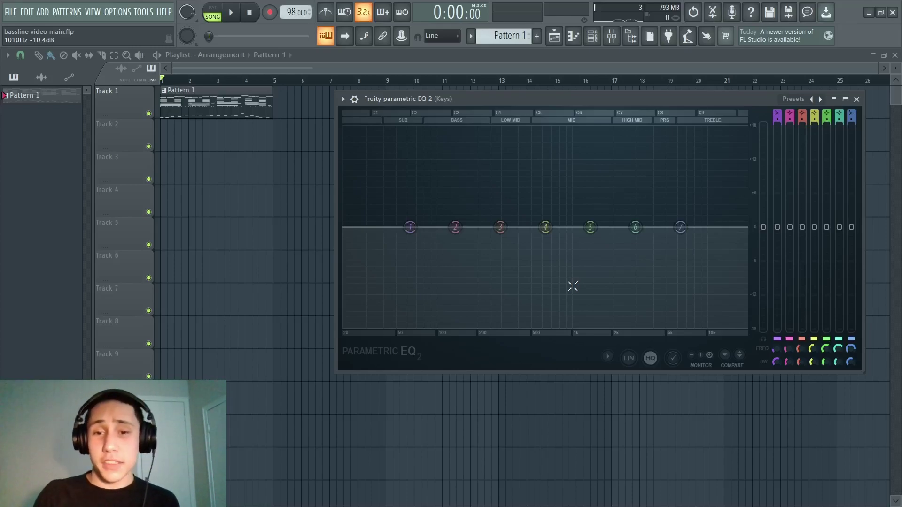
{"action": "mouse_move", "coordinate": [635, 228]}
{"action": "left_mouse_down"}
{"action": "mouse_move", "coordinate": [622, 232]}
{"action": "mouse_move", "coordinate": [640, 221]}
{"action": "mouse_move", "coordinate": [635, 216]}
{"action": "mouse_move", "coordinate": [626, 223]}
{"action": "left_mouse_up"}
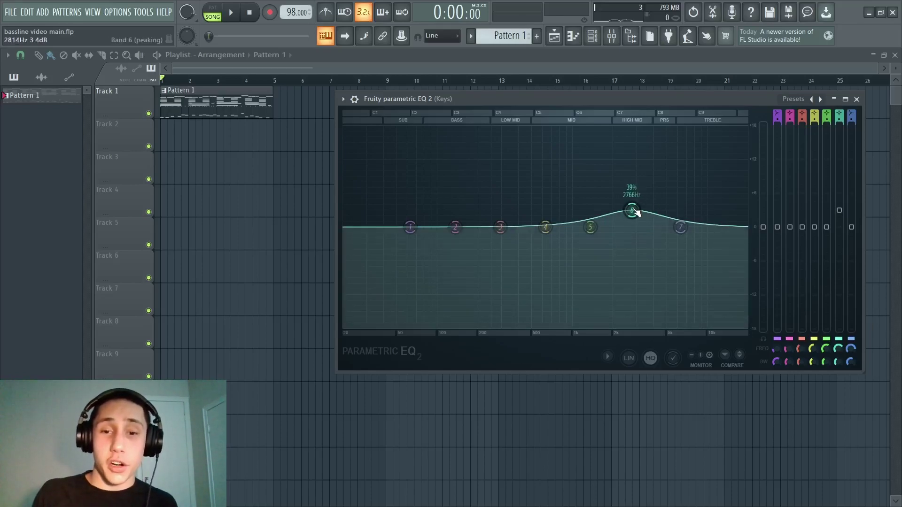
{"action": "scroll", "coordinate": [633, 211], "scroll_direction": "up", "scroll_amount": 6}
{"action": "scroll", "coordinate": [636, 213], "scroll_direction": "down", "scroll_amount": 5}
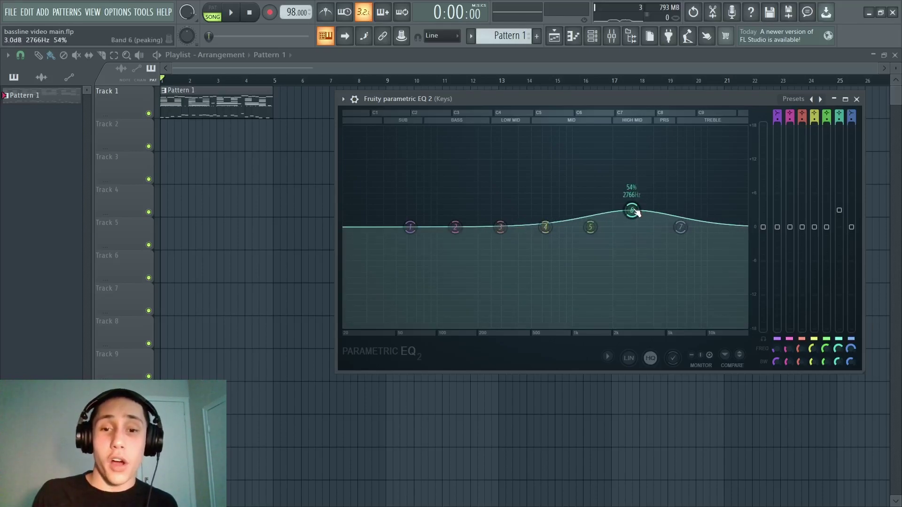
{"action": "scroll", "coordinate": [636, 212], "scroll_direction": "up", "scroll_amount": 5}
{"action": "scroll", "coordinate": [635, 214], "scroll_direction": "down", "scroll_amount": 3}
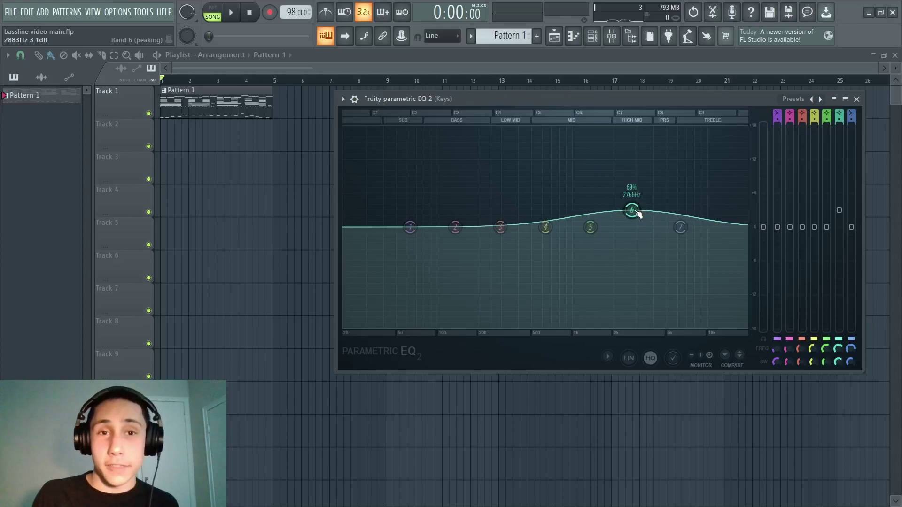
{"action": "scroll", "coordinate": [636, 215], "scroll_direction": "down", "scroll_amount": 10}
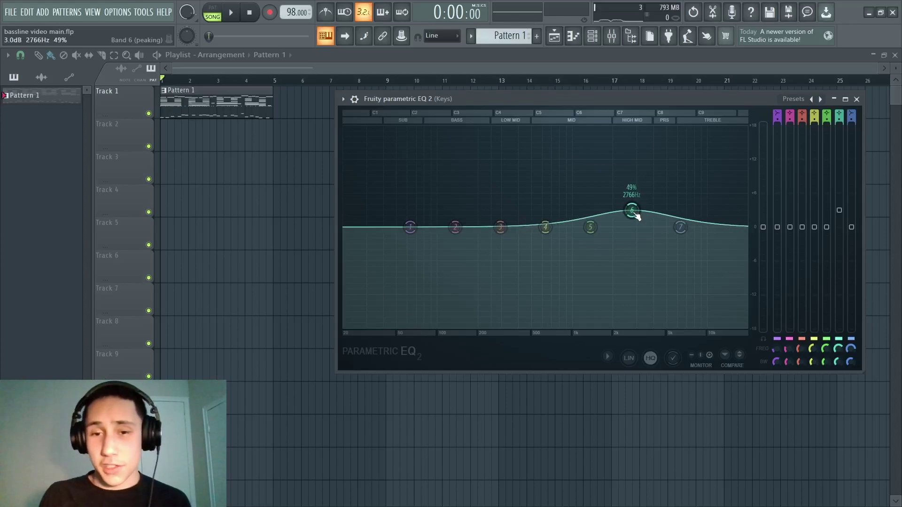
{"action": "scroll", "coordinate": [637, 216], "scroll_direction": "up", "scroll_amount": 8}
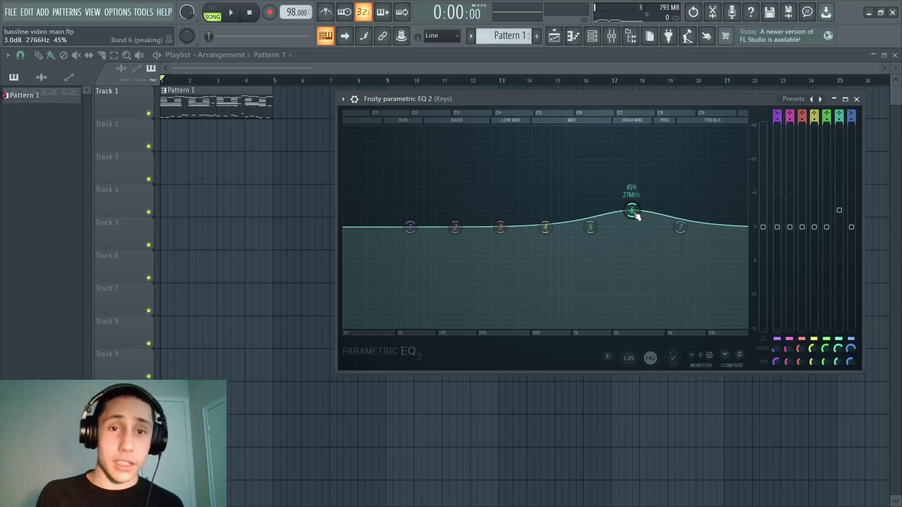
{"action": "left_click", "coordinate": [633, 213], "text": "alt"}
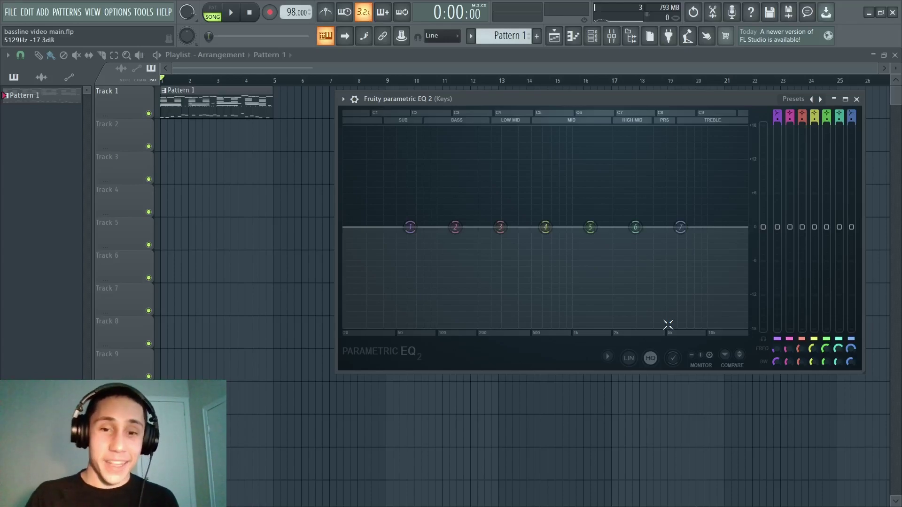
{"action": "mouse_move", "coordinate": [621, 232]}
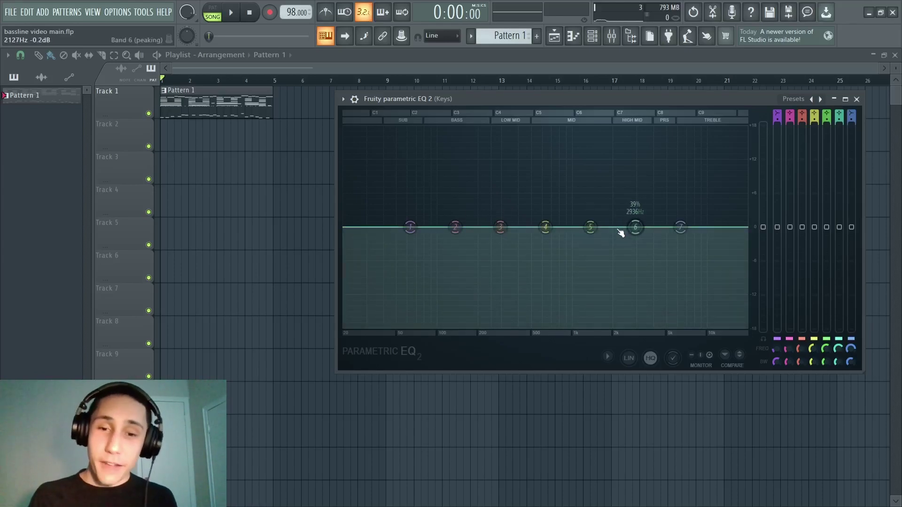